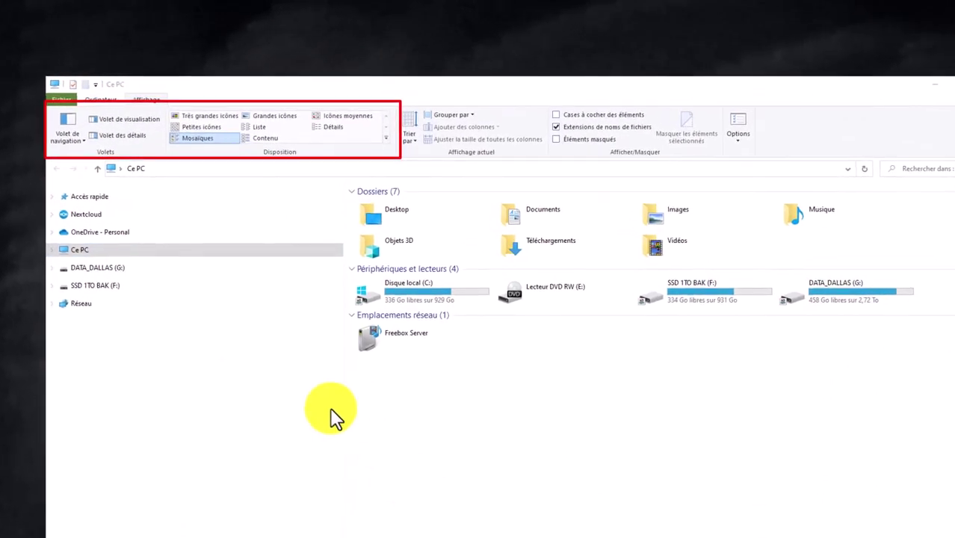
Review the file, computer and display commands available for Ce PC
left_click(419, 433)
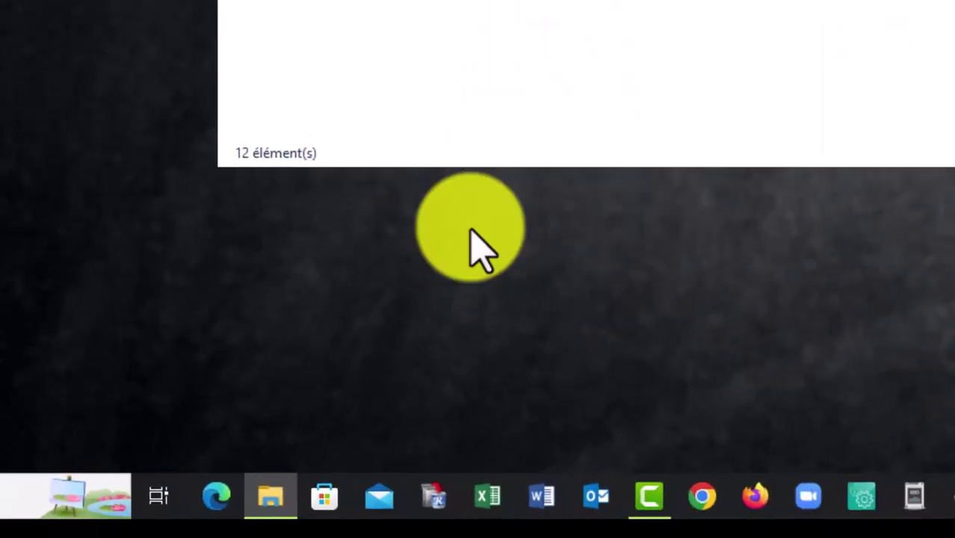
mouse_move(273, 473)
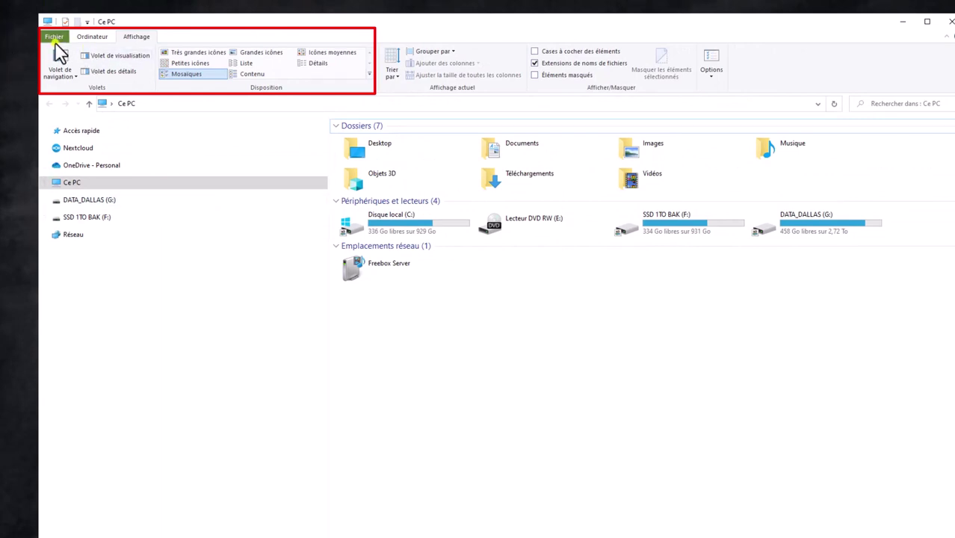
left_click(93, 36)
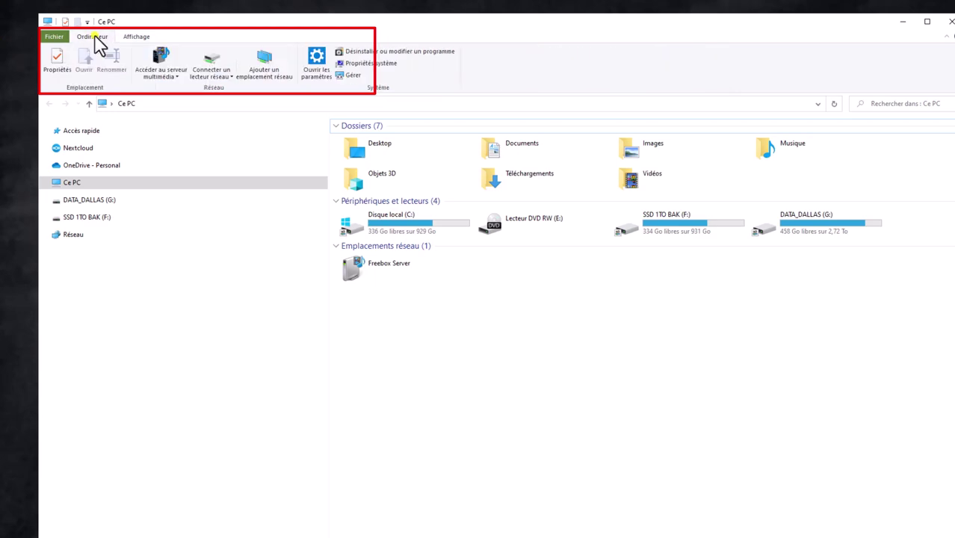
left_click(133, 38)
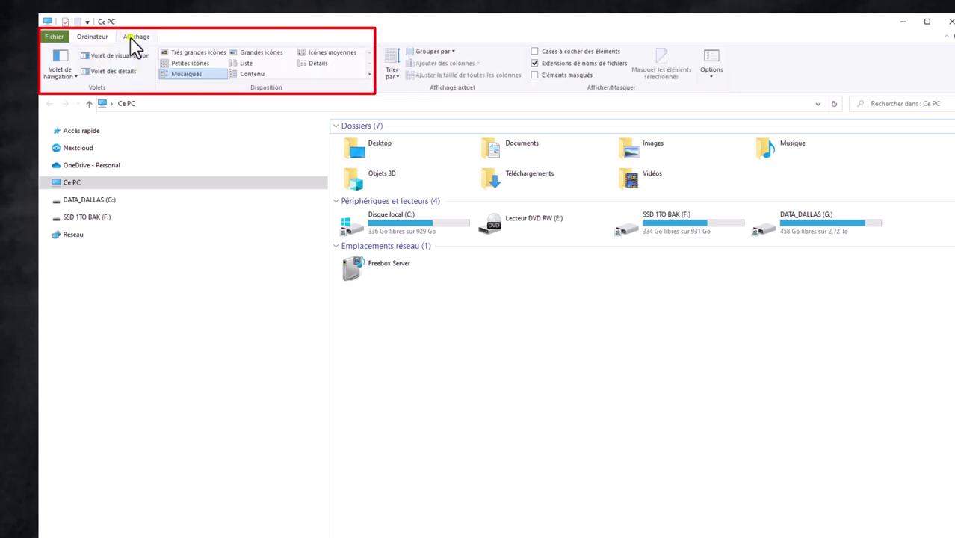
left_click(60, 37)
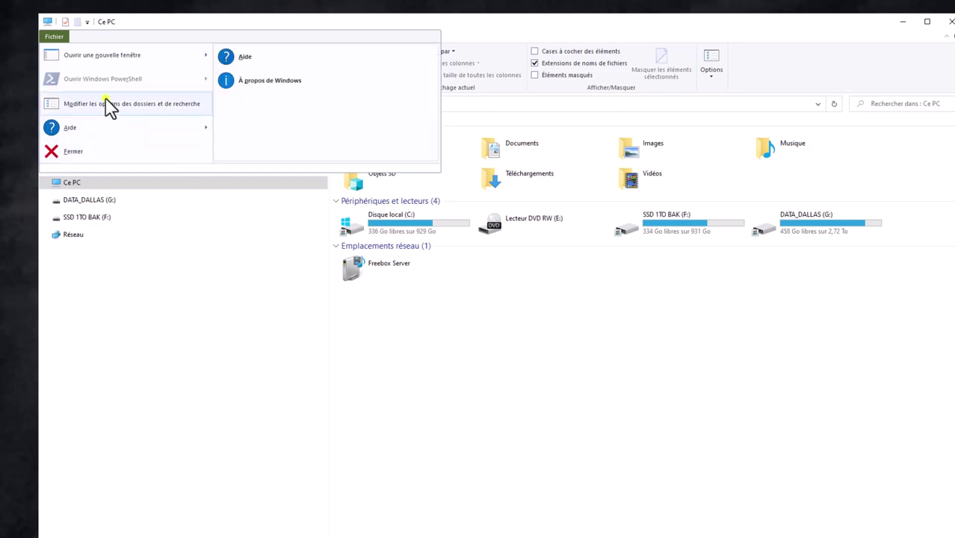
mouse_move(85, 55)
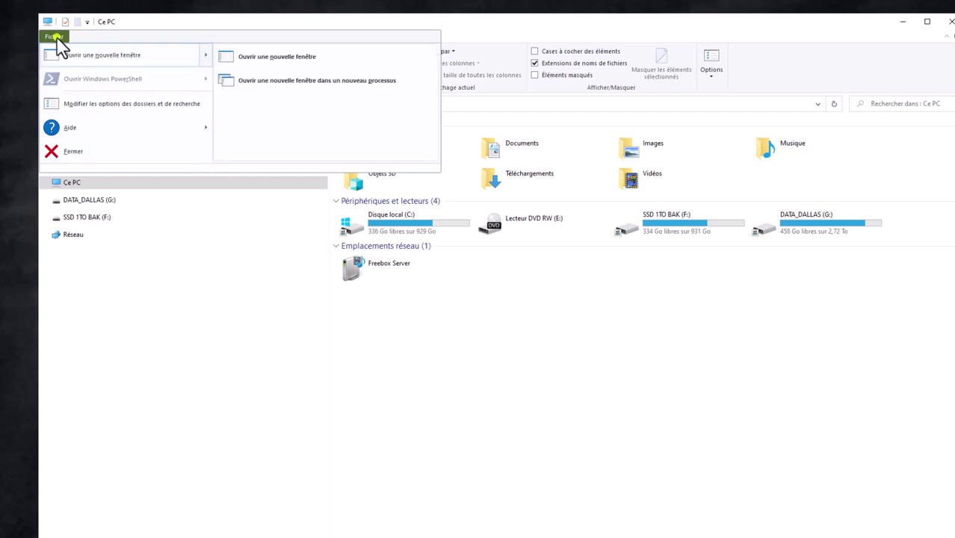
left_click(57, 41)
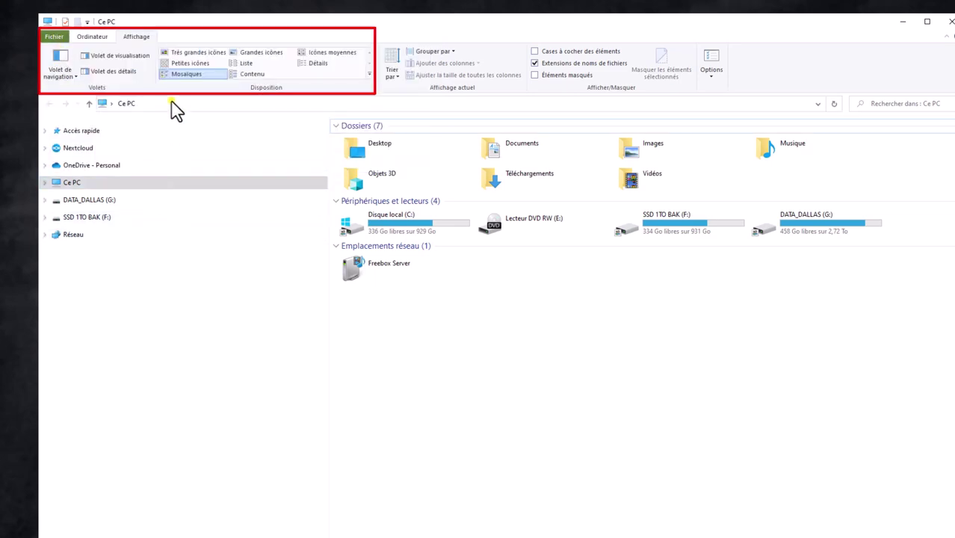
left_click(87, 37)
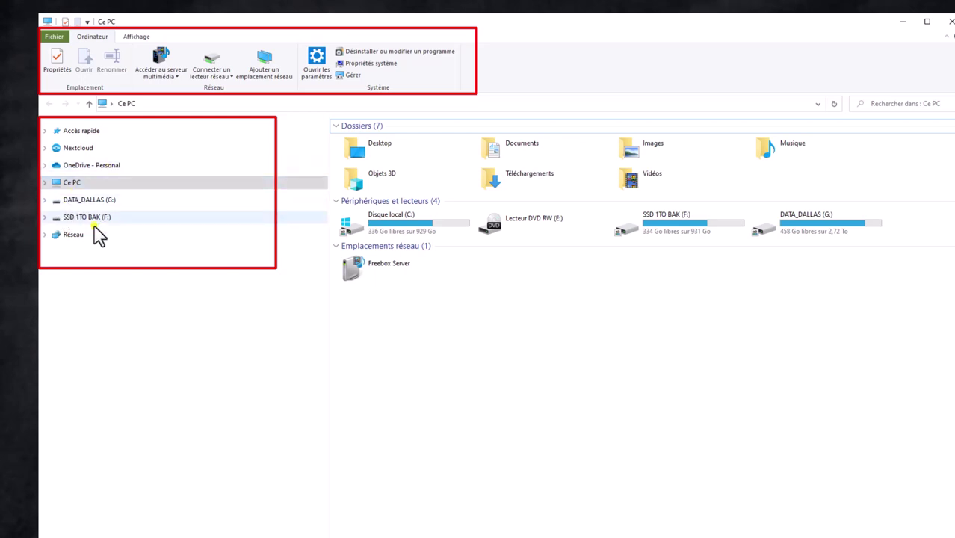
Expand Ce PC in the navigation tree to show its folders and drives
left_click(44, 184)
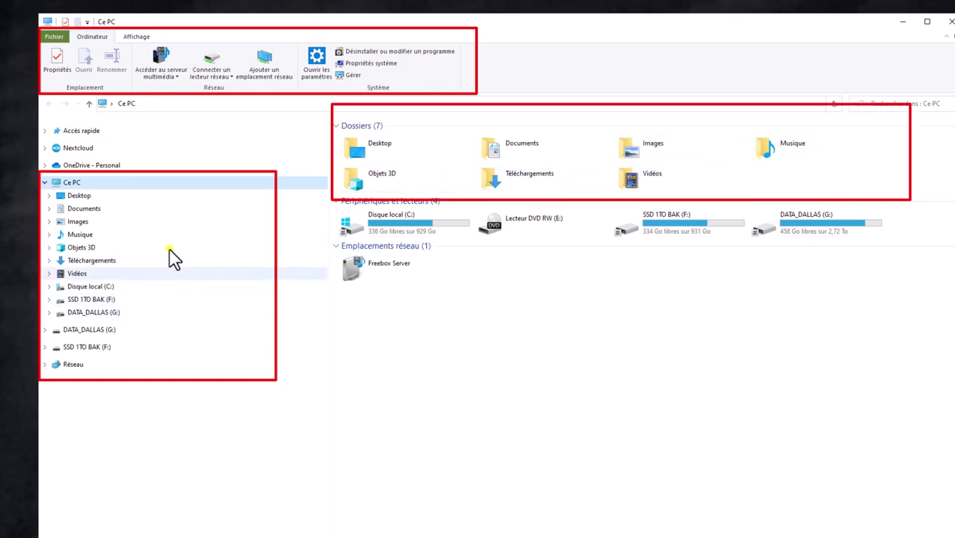
Hide the navigation pane, show it again and look at its remaining display options
left_click(139, 40)
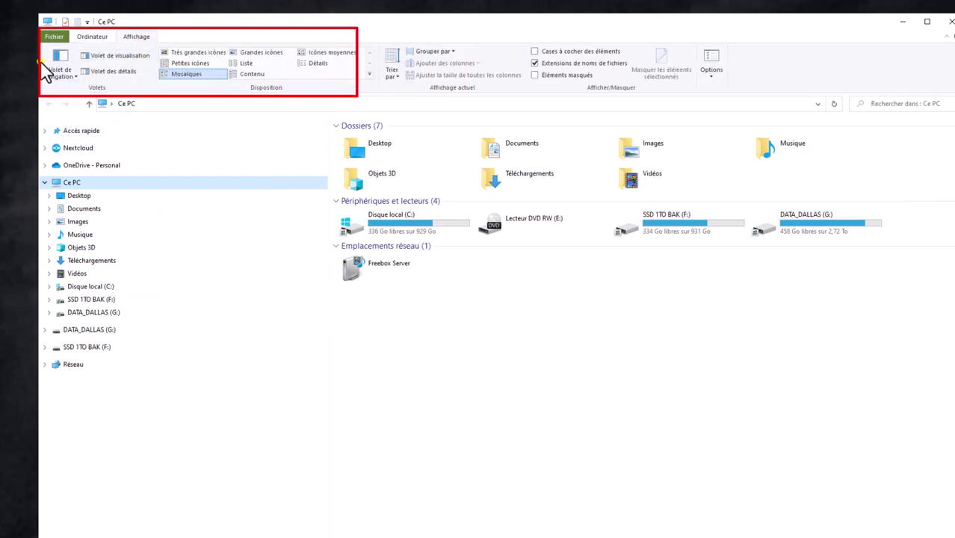
left_click(74, 76)
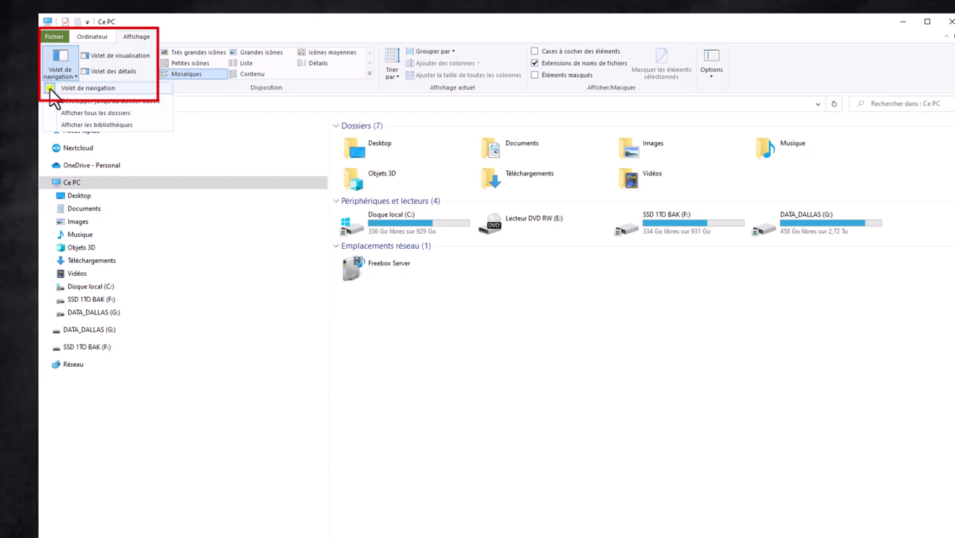
left_click(50, 90)
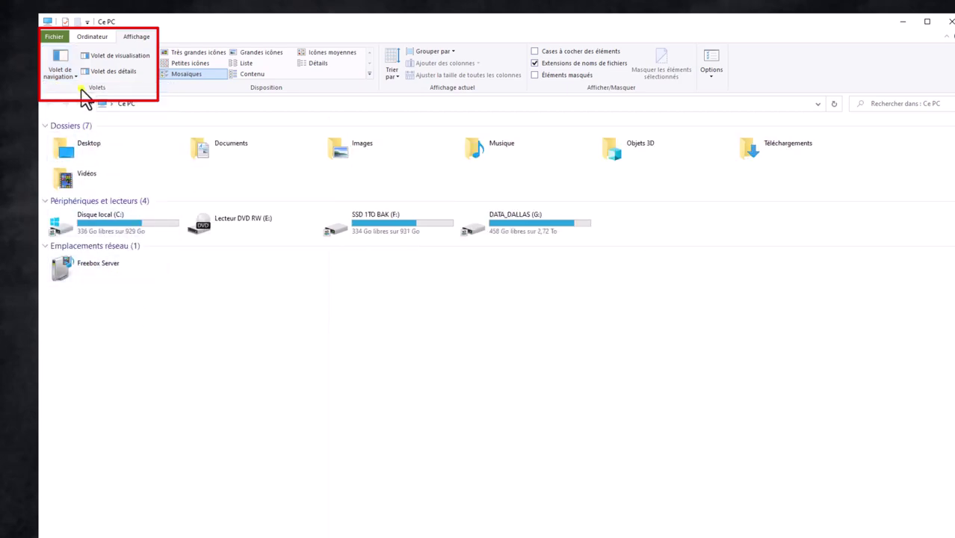
left_click(71, 75)
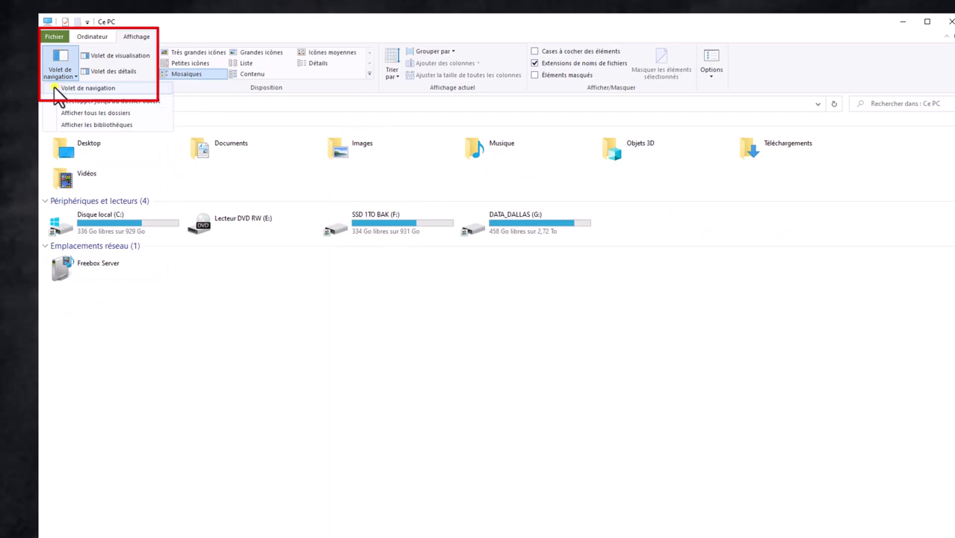
left_click(58, 88)
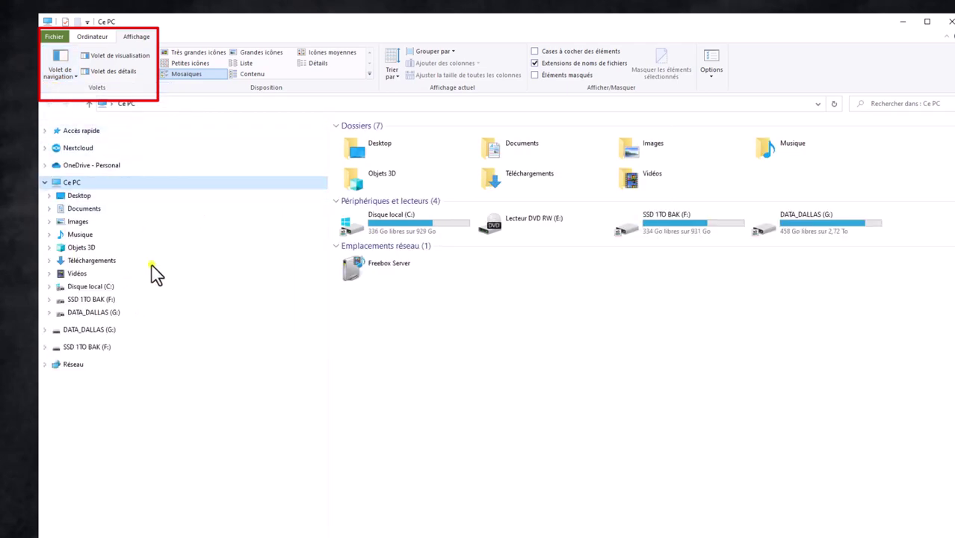
left_click(74, 78)
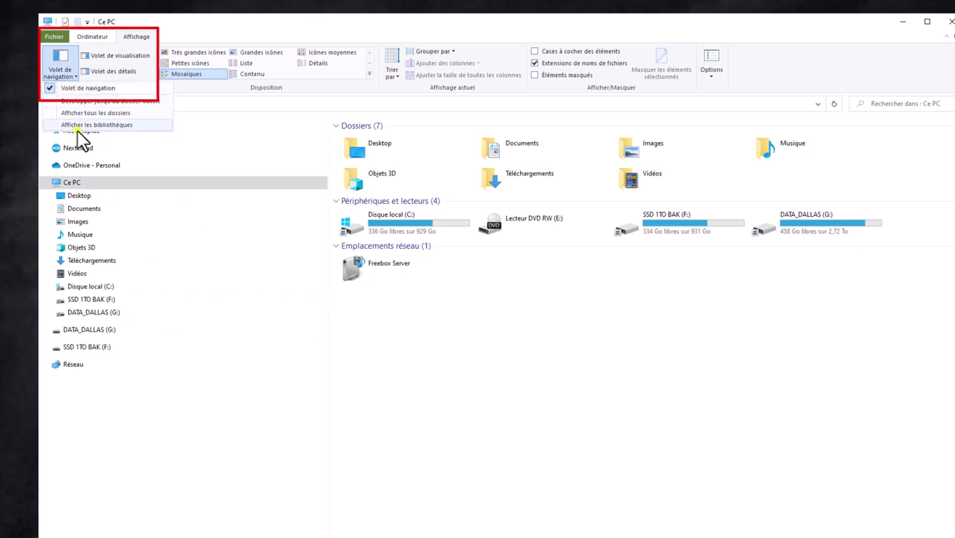
Show the preview pane, switch it off once, and turn it back on
key("alt+p")
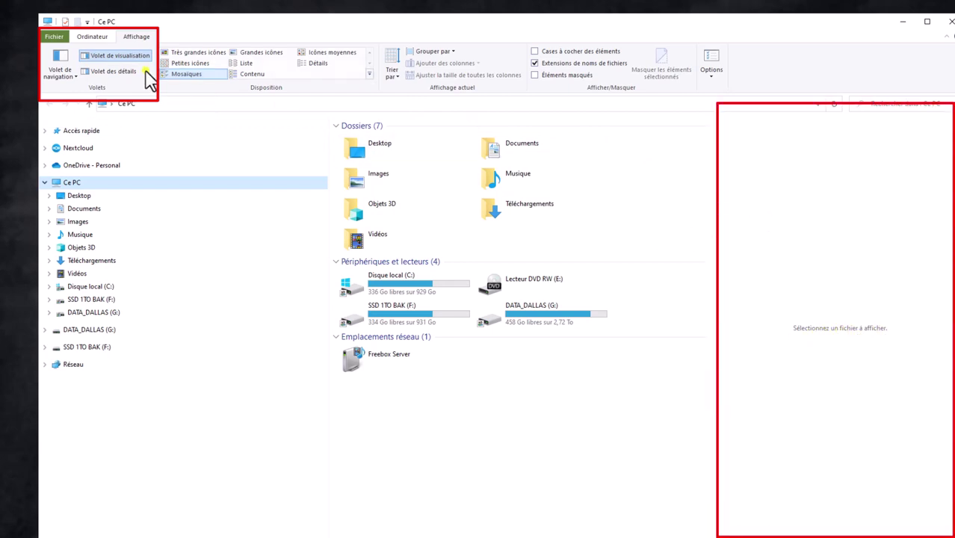
left_click(95, 56)
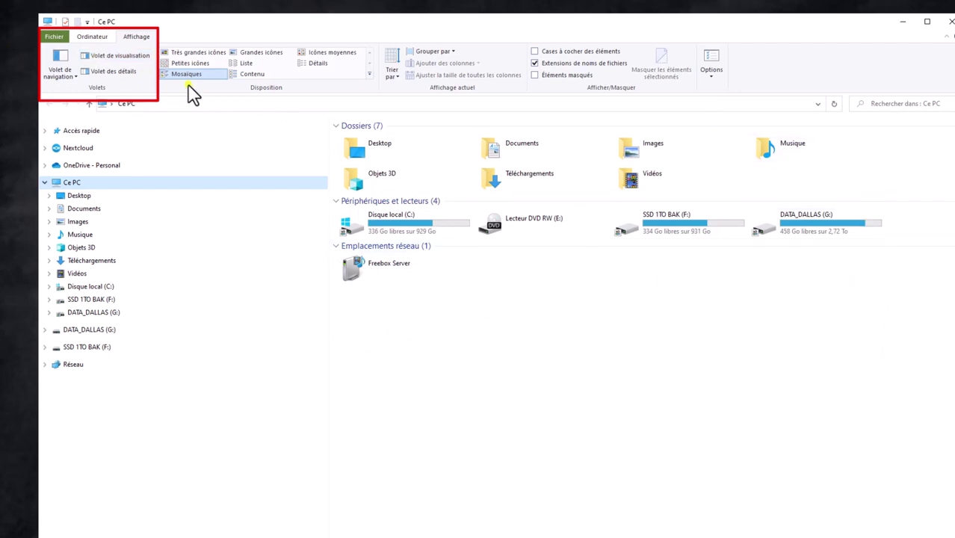
left_click(91, 61)
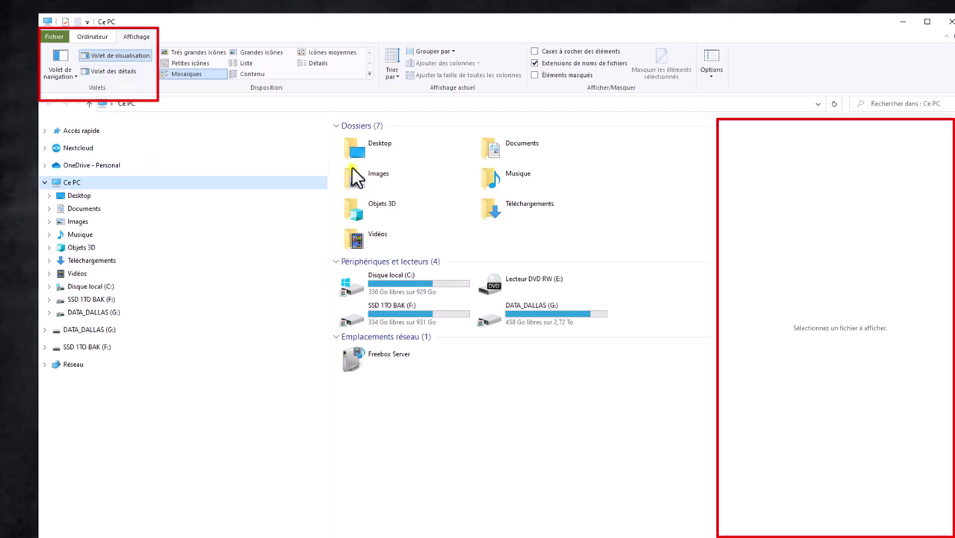
Open the Images folder and select the image 7117661729137274590.jpg for preview
left_click(374, 182)
double_click(374, 182)
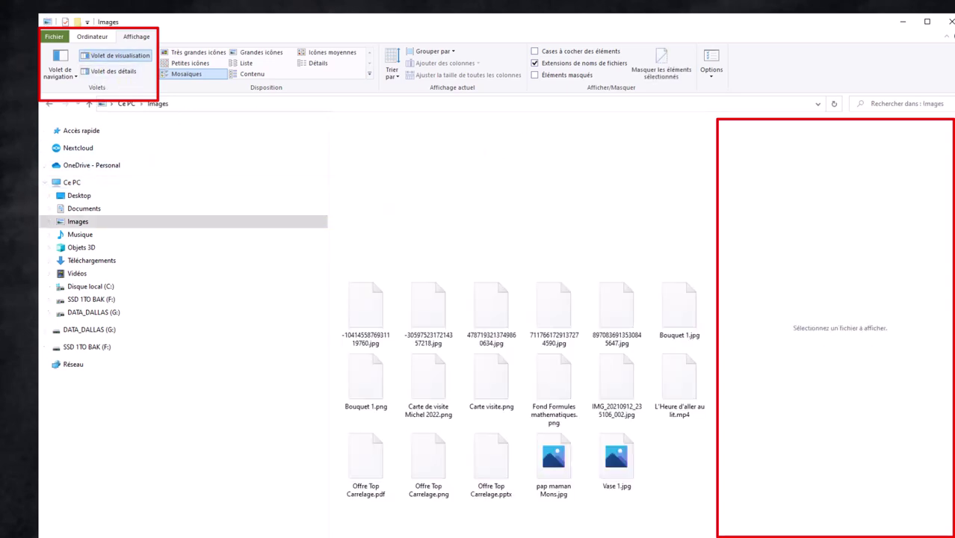
left_click(552, 313)
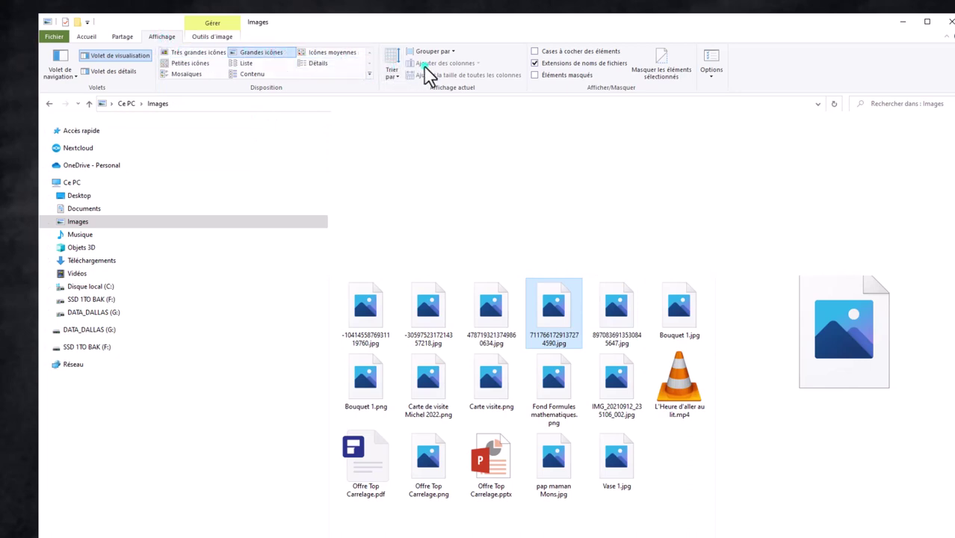
Open the folder and search options dialog and move it clear of the window's edge
left_click(714, 60)
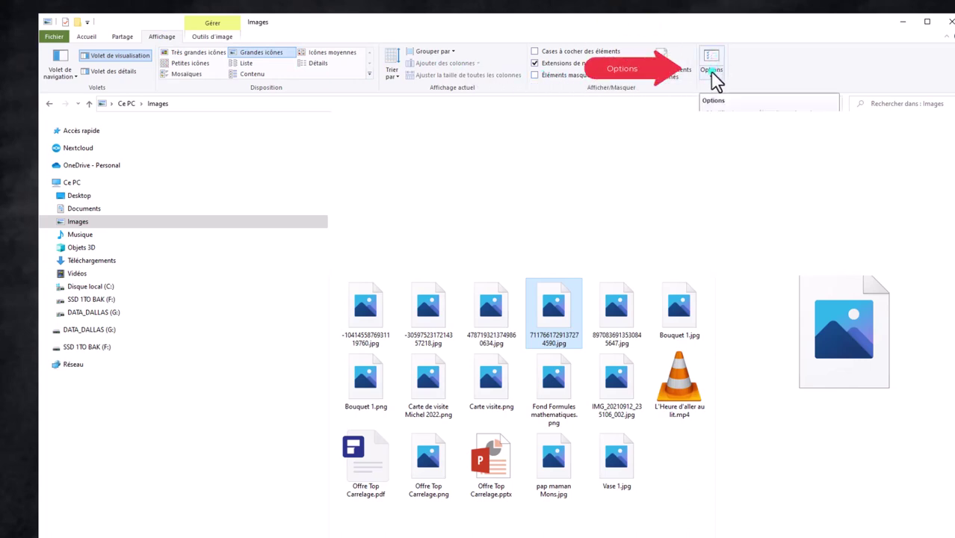
left_click(712, 72)
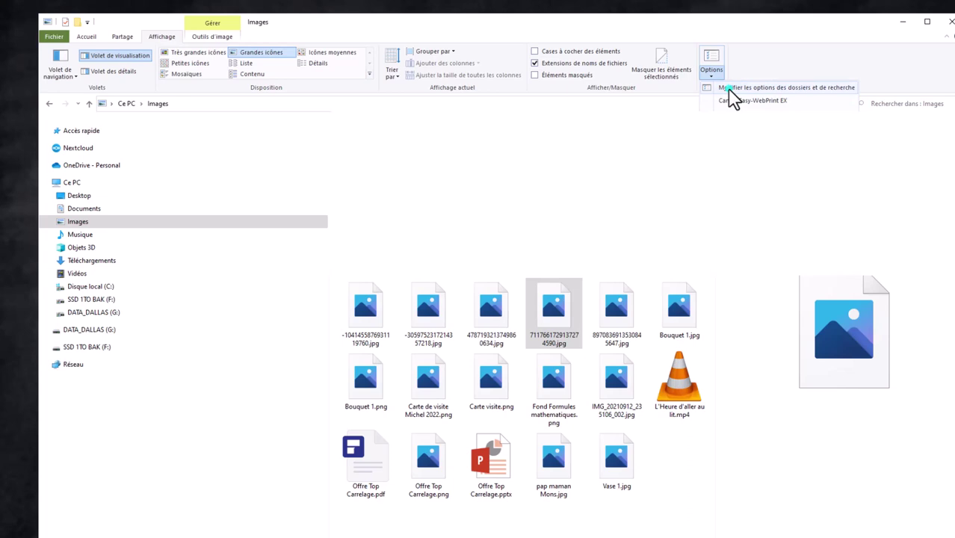
left_click(732, 88)
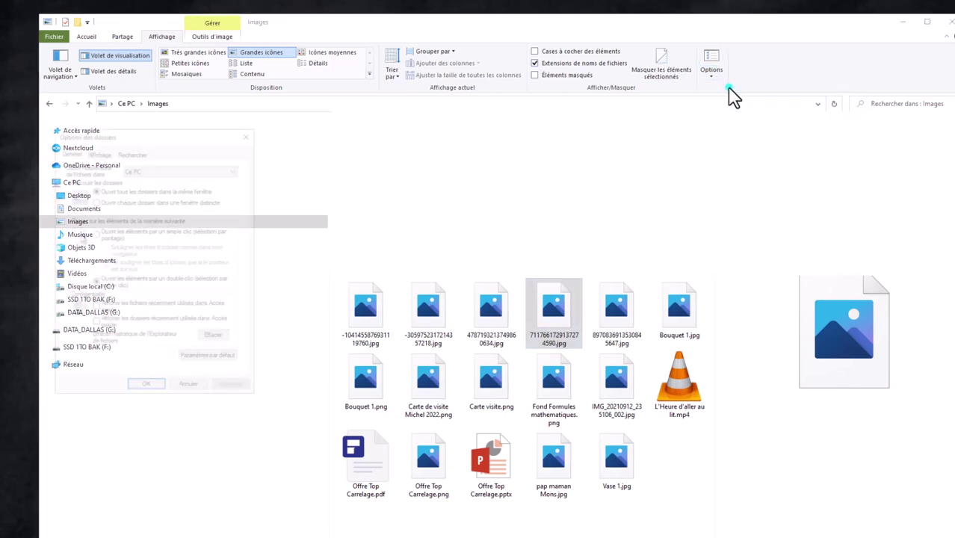
left_click_drag(164, 140, 221, 149)
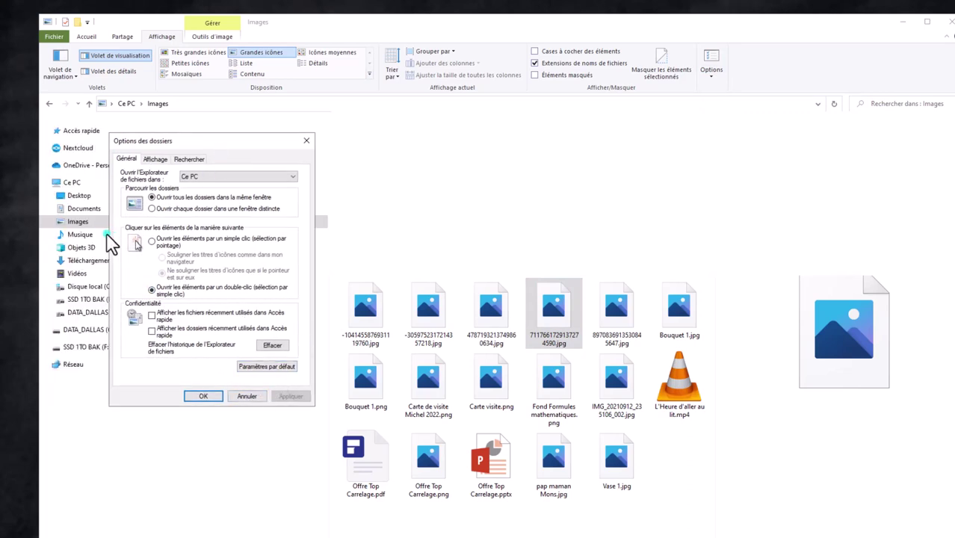
Look through the general, display and search settings in the folder options
left_click(220, 278)
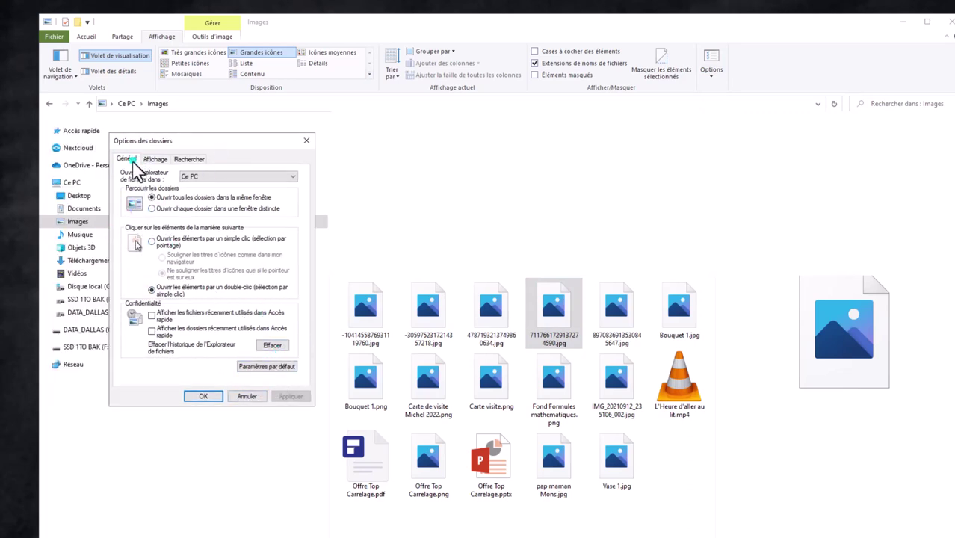
left_click(189, 160)
left_click(127, 160)
left_click(152, 160)
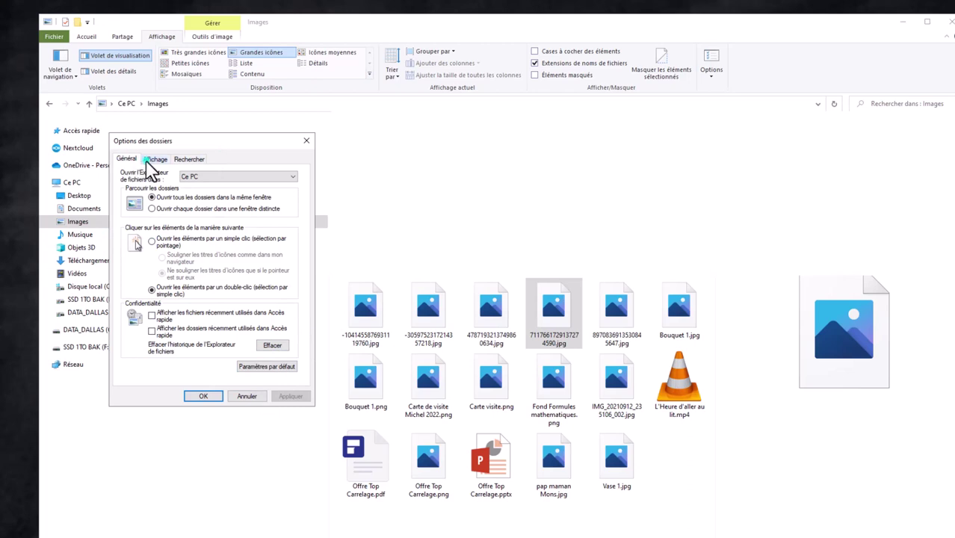
left_click(185, 161)
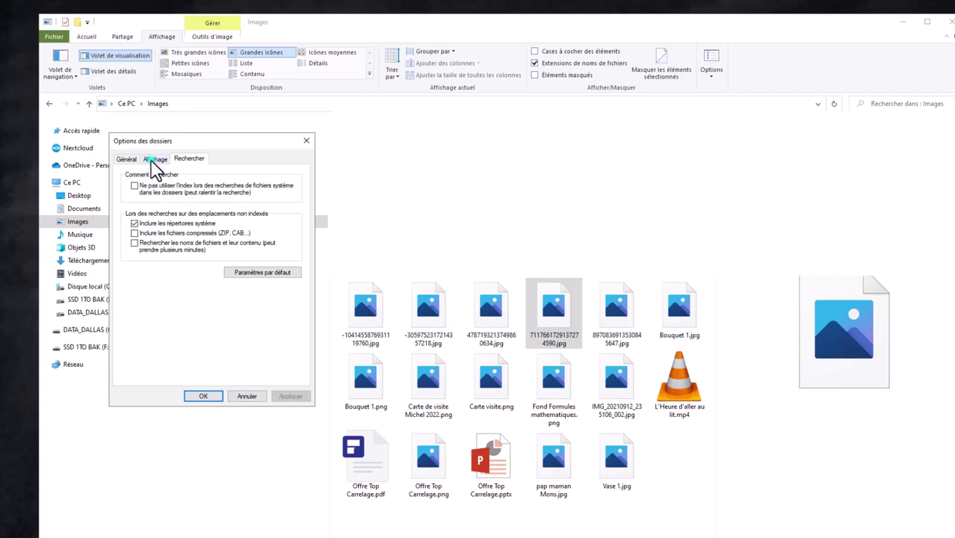
Turn off "Toujours afficher des icônes, jamais des miniatures" in the advanced display settings, apply it and close the folder options
left_click(153, 160)
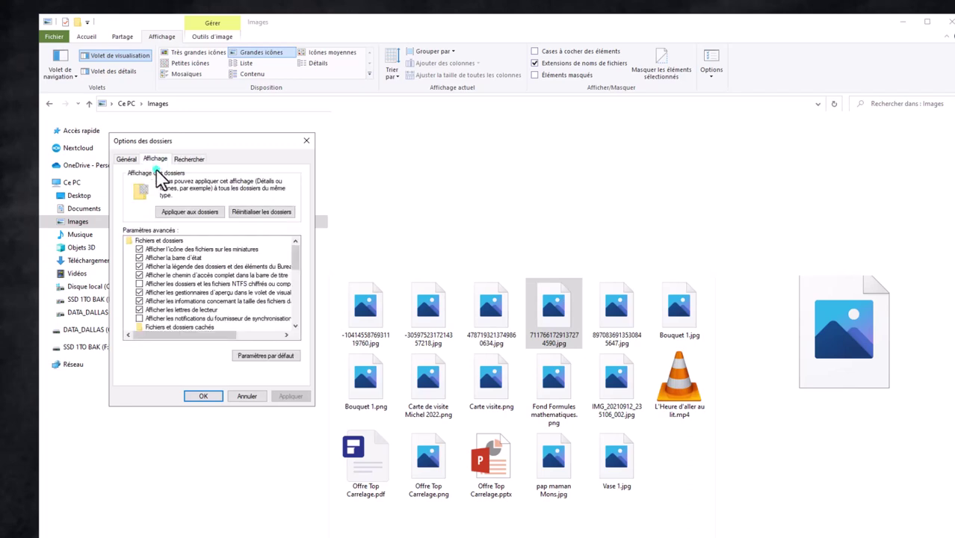
left_click(168, 404)
left_click(298, 252)
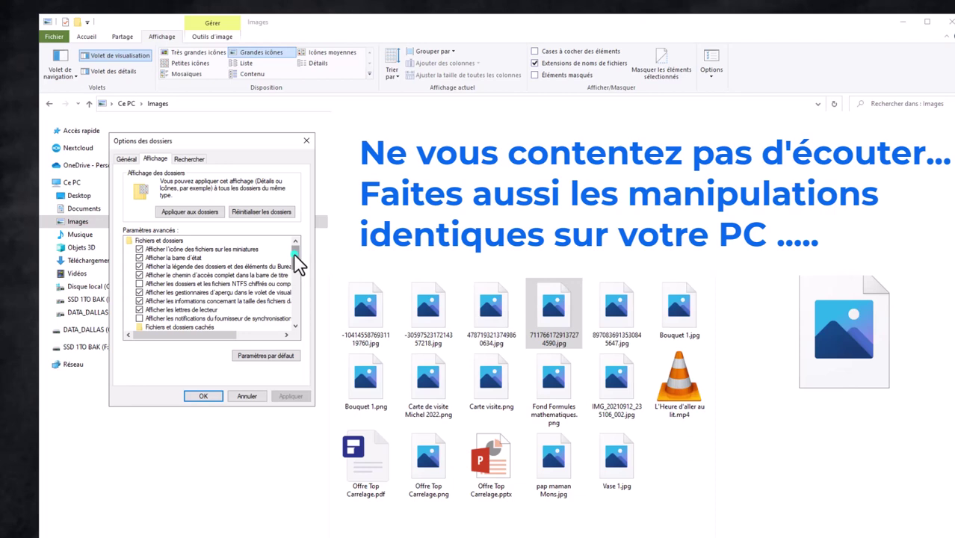
left_click_drag(293, 255, 305, 298)
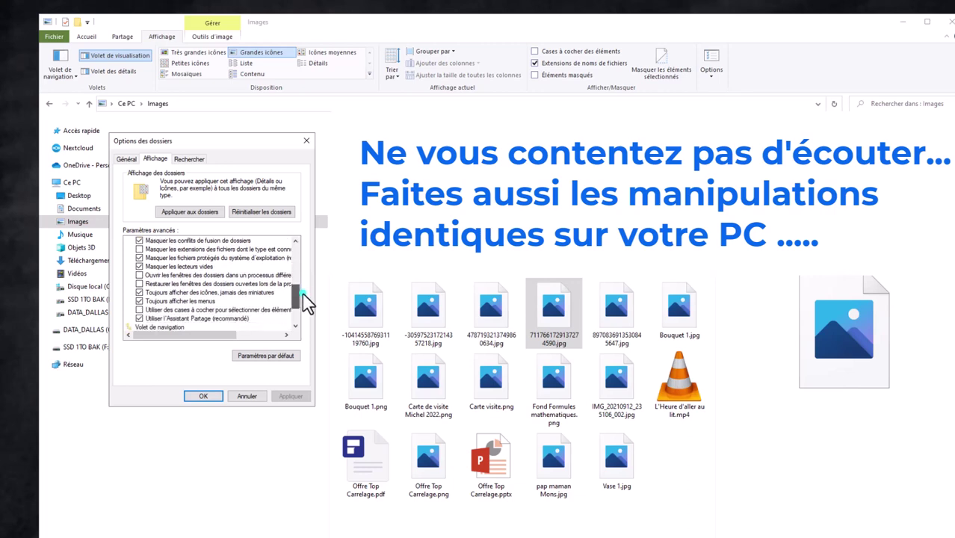
left_click(216, 293)
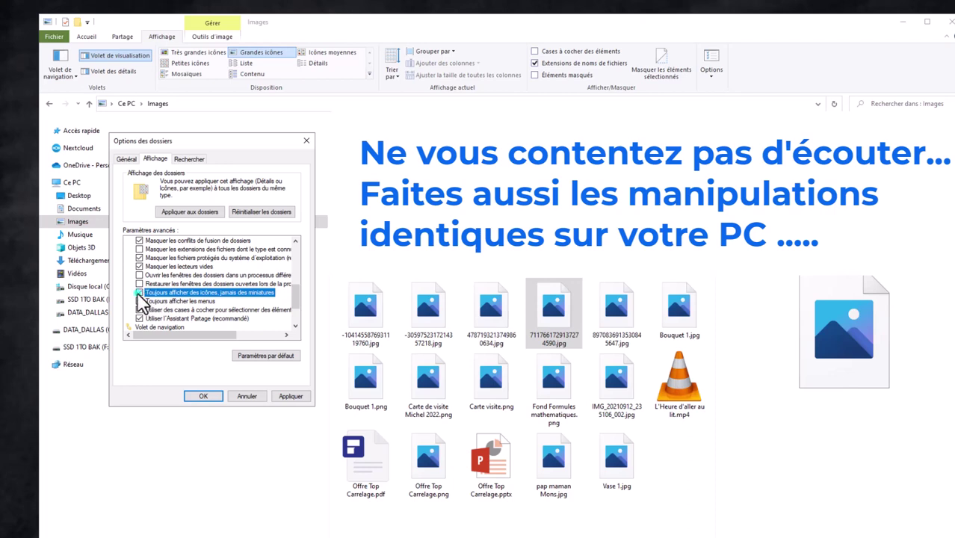
left_click(291, 396)
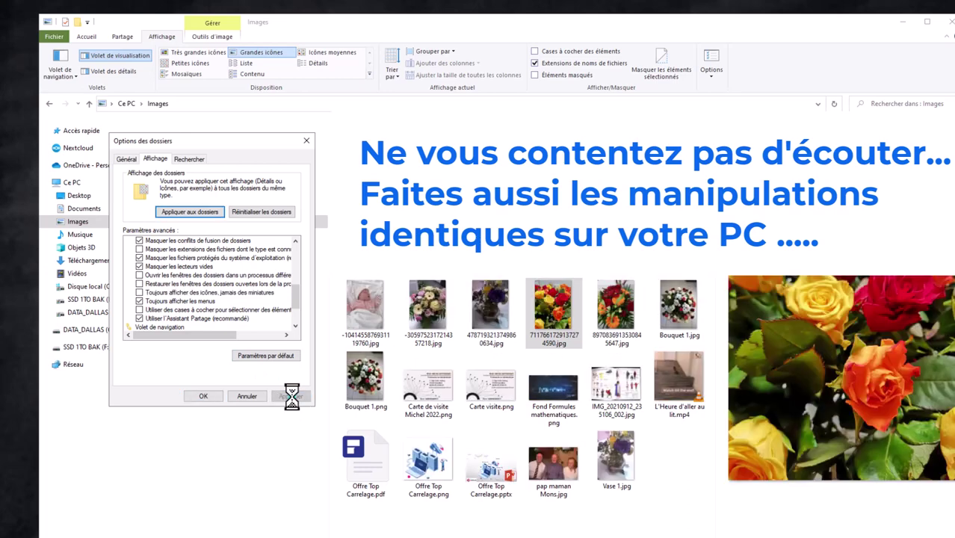
left_click(205, 396)
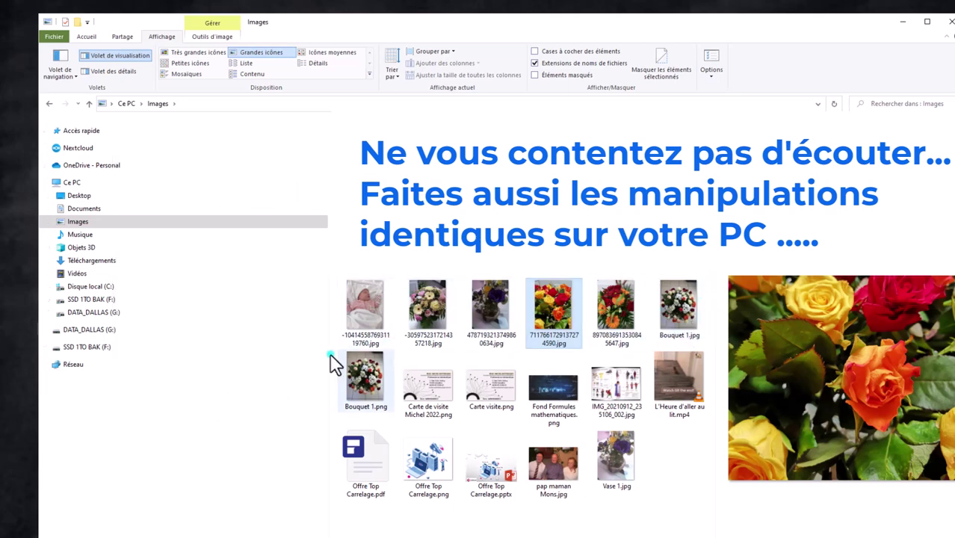
Preview the first image in the Images folder and the photo pap maman Mons.jpg
left_click(366, 312)
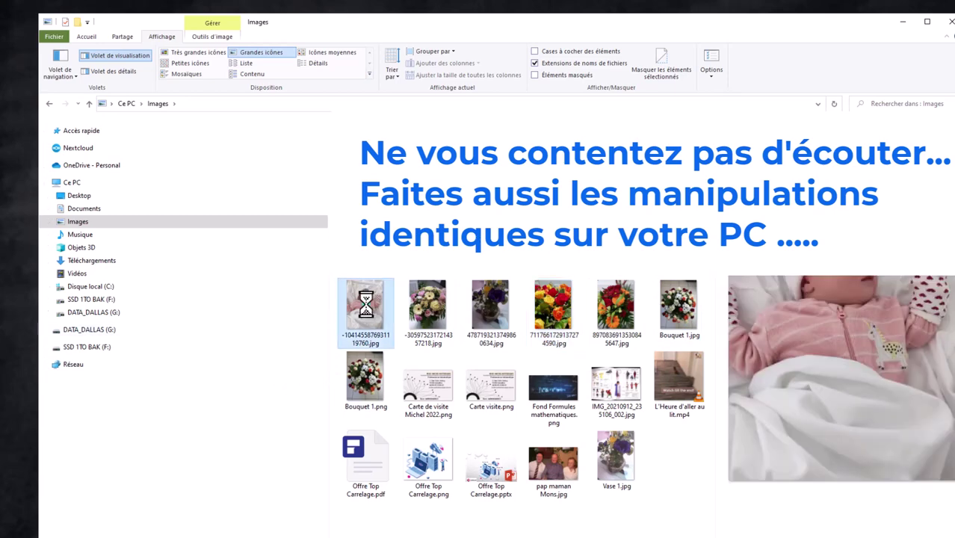
left_click(569, 459)
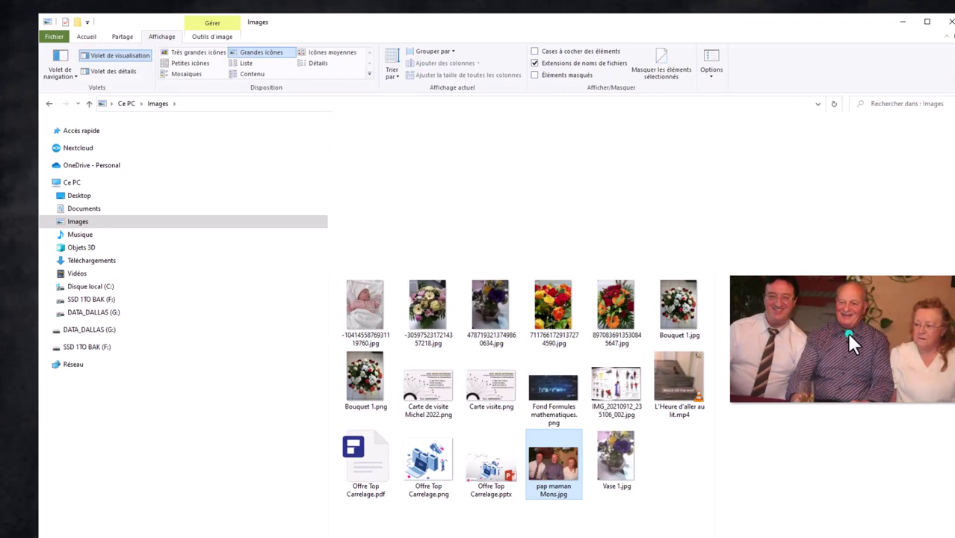
Review the "Toujours afficher des icônes, jamais des miniatures" setting in the advanced display settings and close the folder options
left_click(713, 73)
left_click(729, 90)
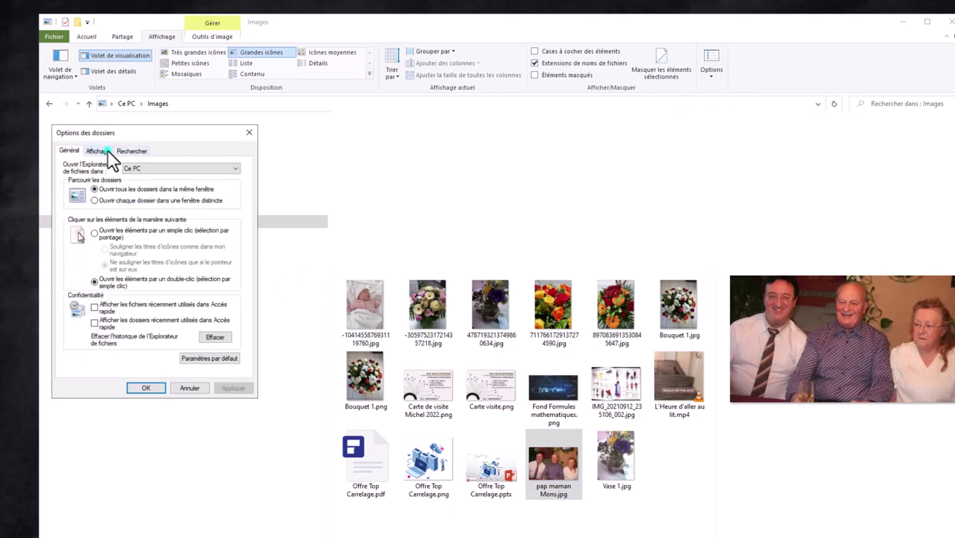
left_click(105, 151)
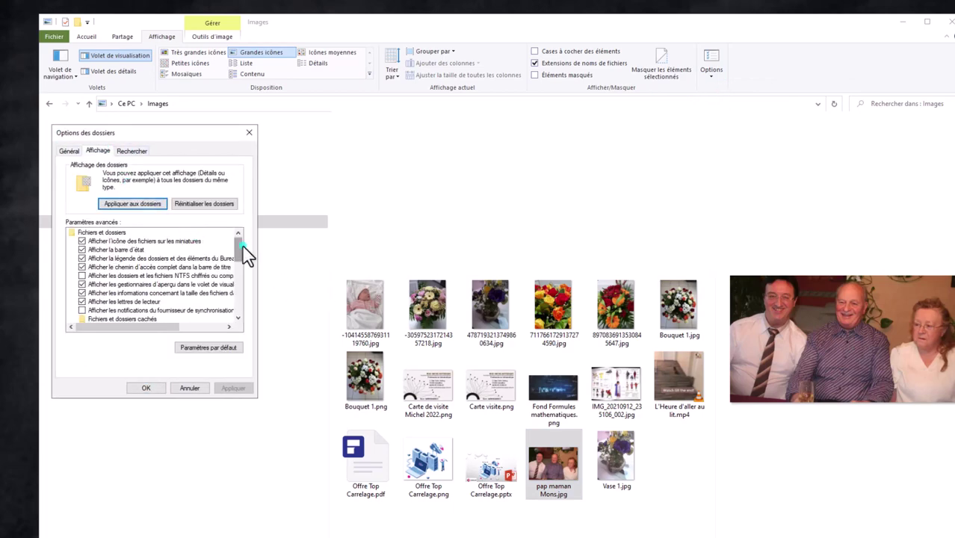
left_click_drag(240, 255, 248, 298)
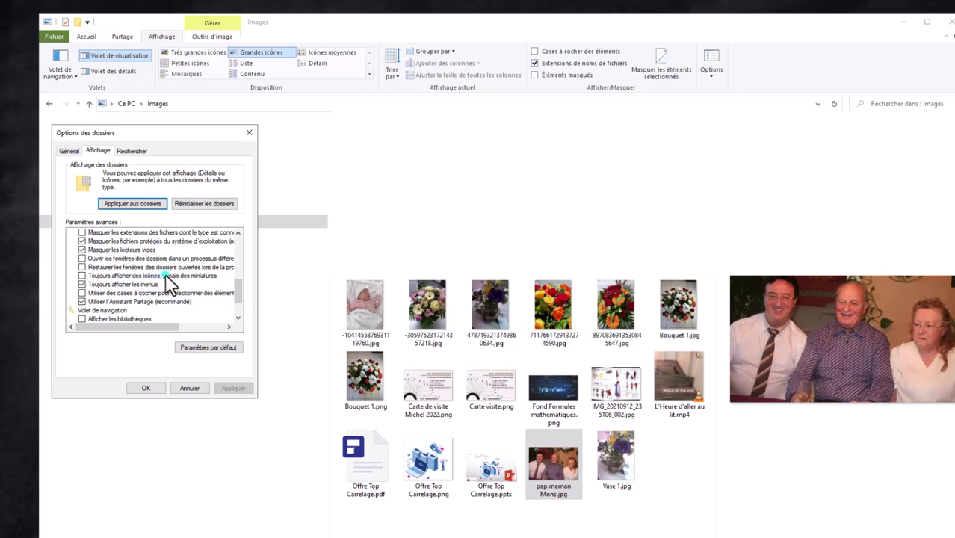
left_click(83, 276)
left_click(156, 391)
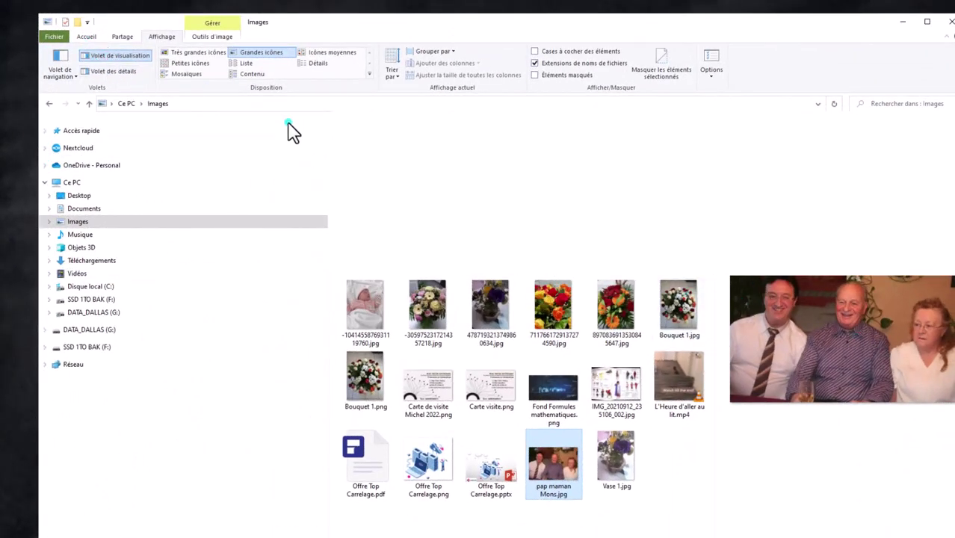
Hide the preview pane and open the 100CANON folder inside USA Ouest 2015
left_click(91, 63)
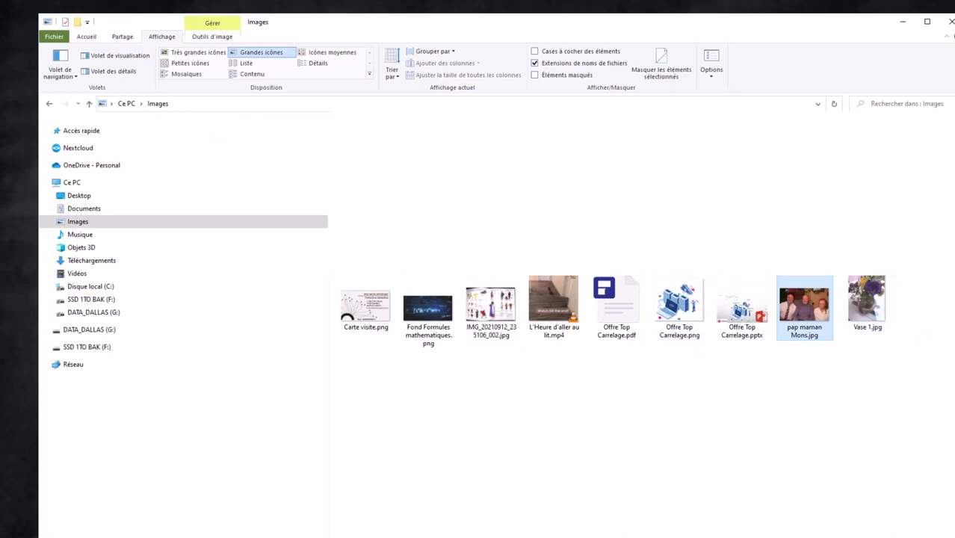
double_click(521, 281)
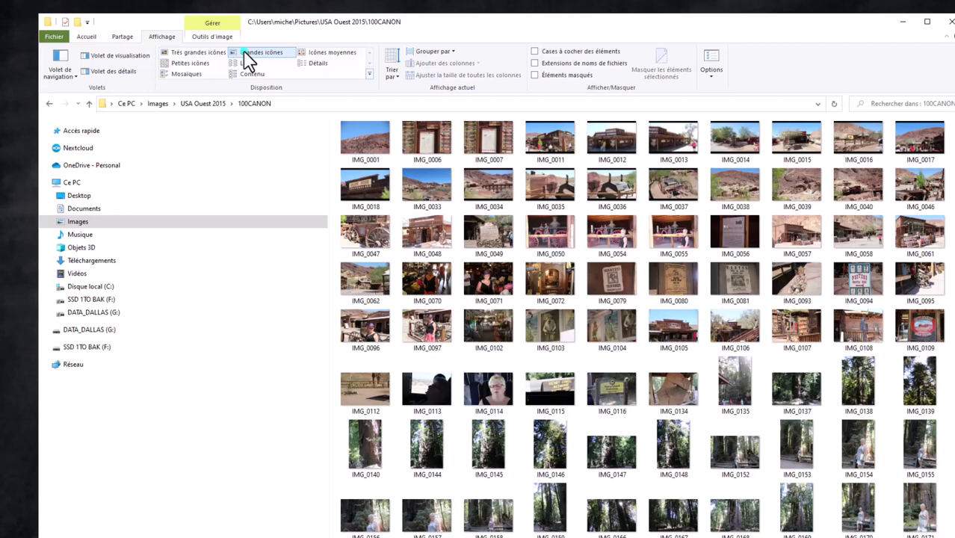
Compare the 100CANON photos in the Grandes icônes, Petites icônes and Contenu layouts
left_click(246, 53)
left_click(202, 63)
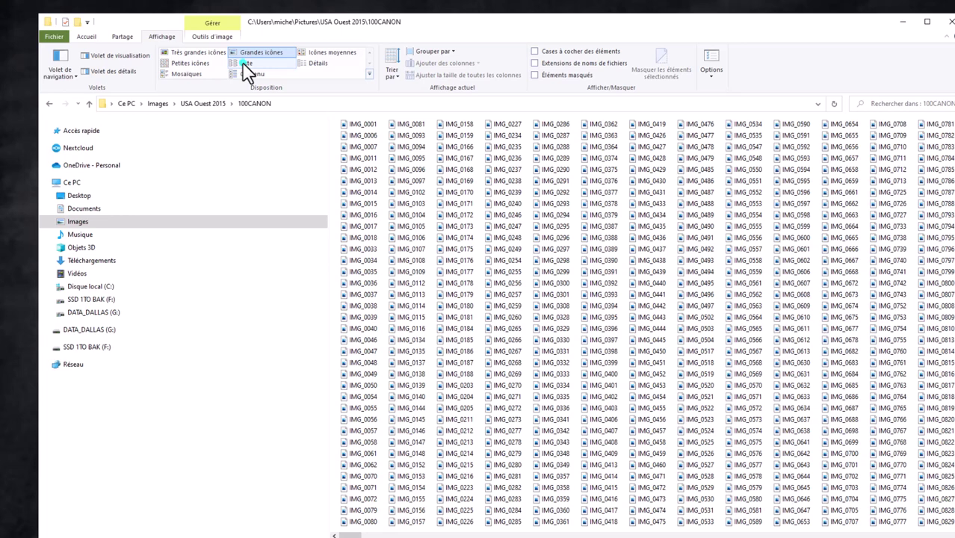
left_click(251, 74)
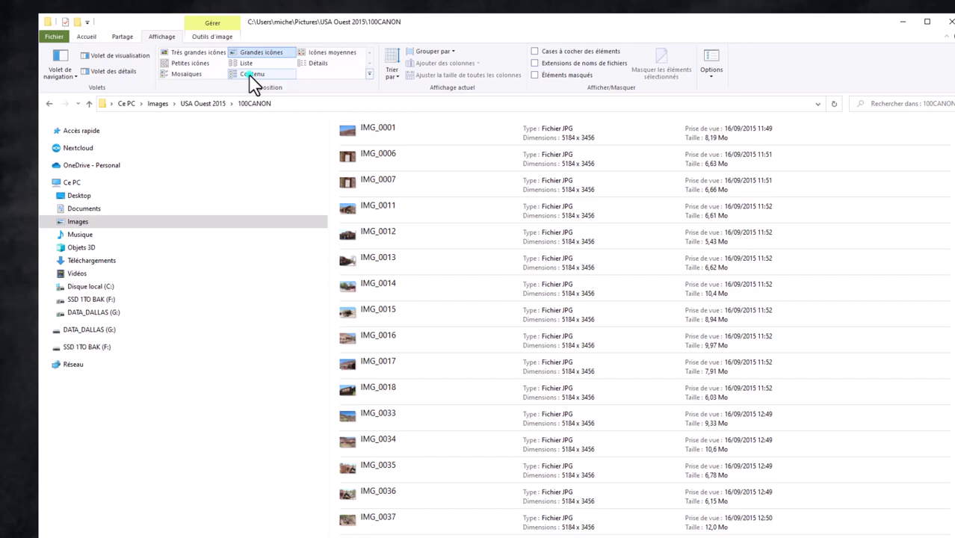
left_click(251, 76)
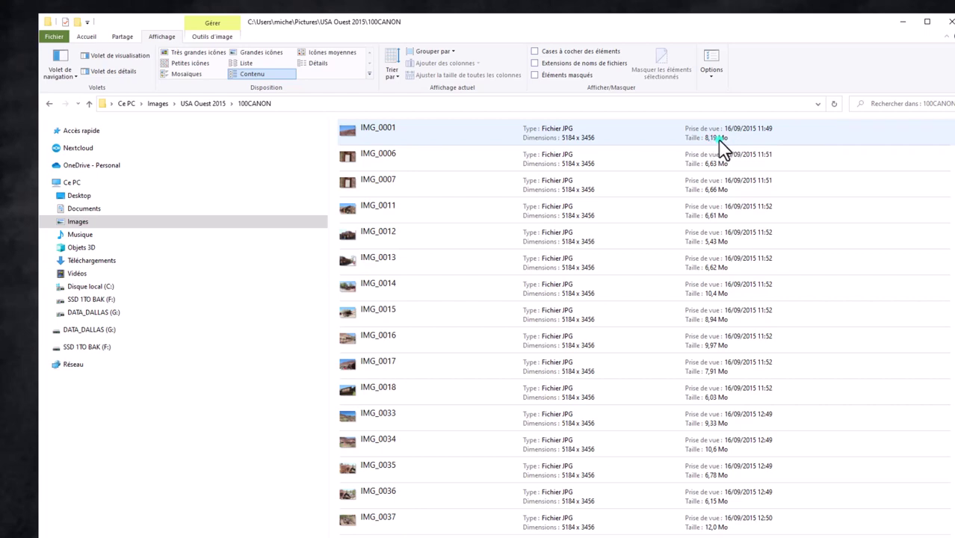
Show the photos in the Détails layout and turn on the preview pane for IMG_0001
left_click(317, 63)
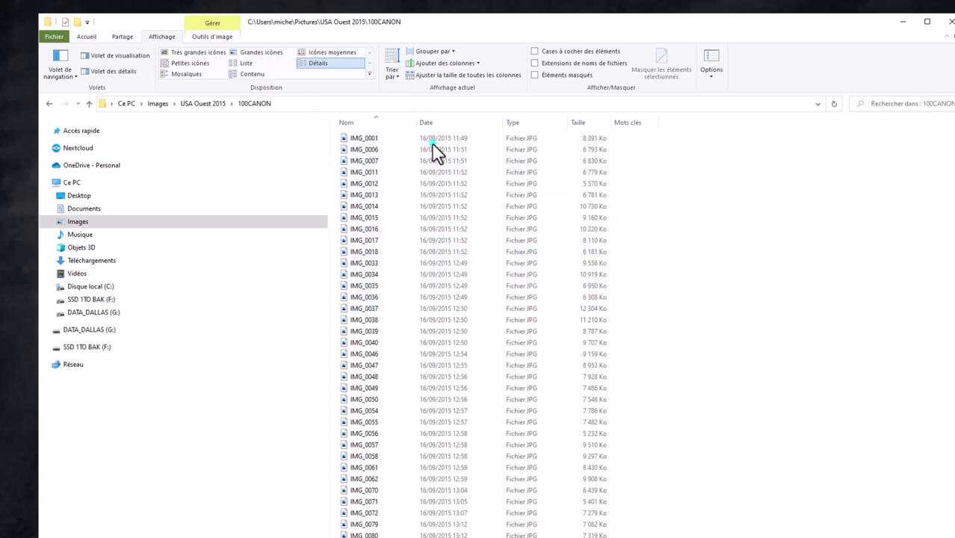
left_click(358, 141)
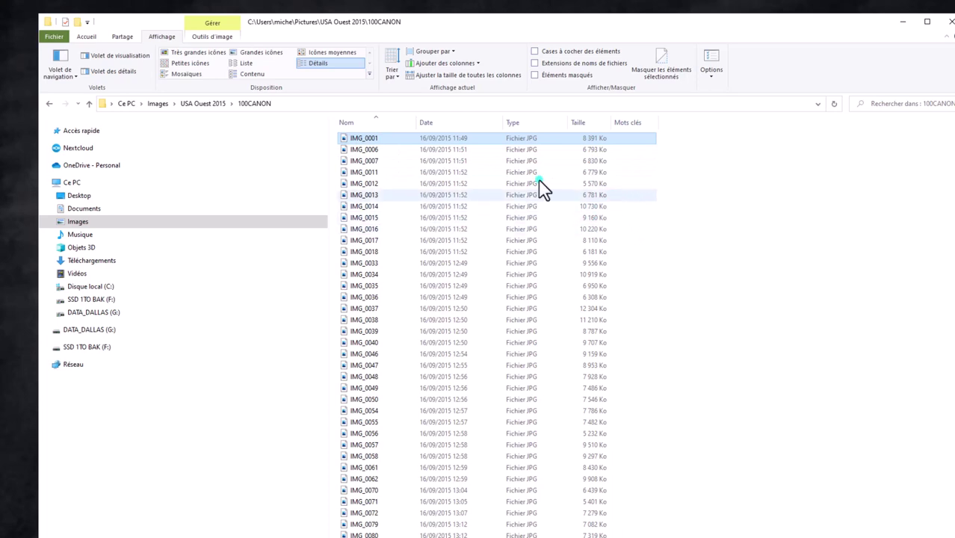
left_click(112, 60)
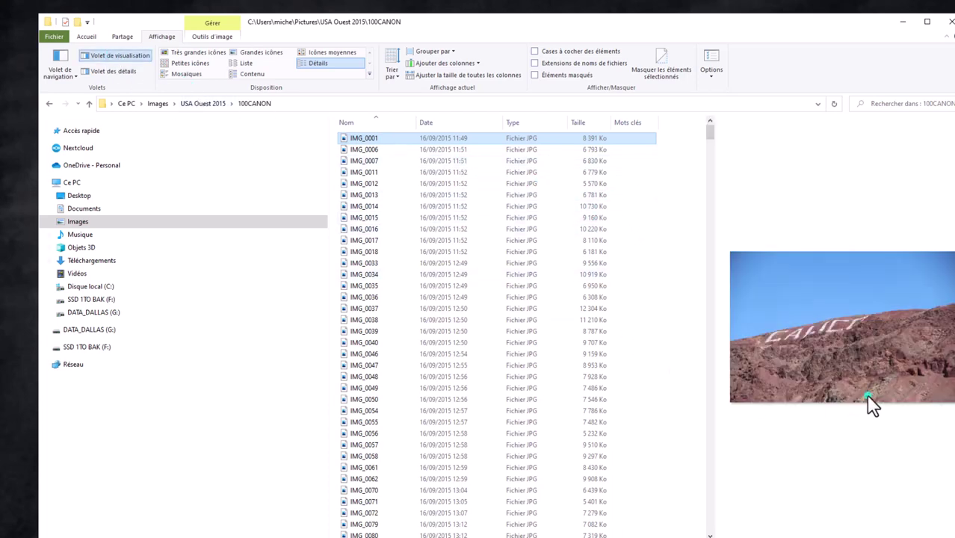
Preview the photos IMG_0006, IMG_0011 and IMG_0012 one after another
left_click(366, 152)
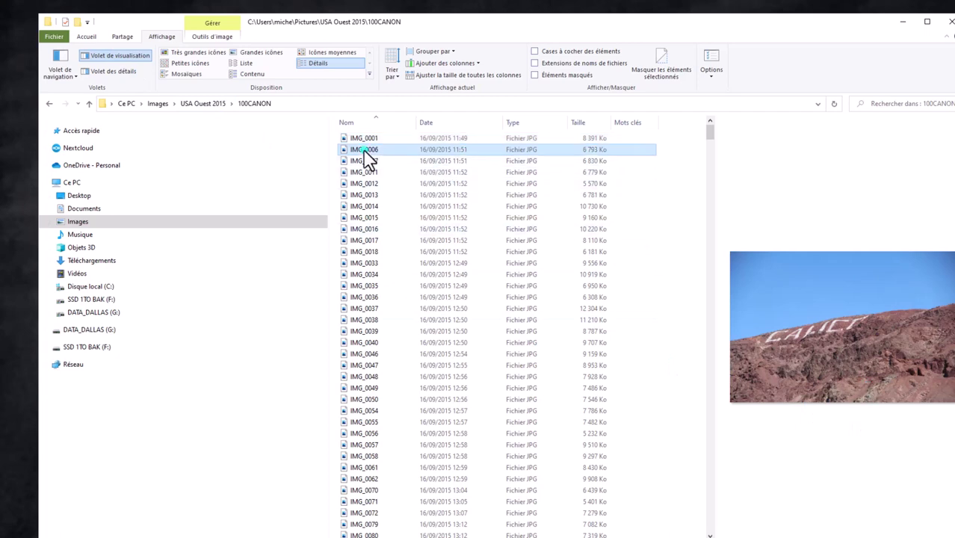
left_click(368, 172)
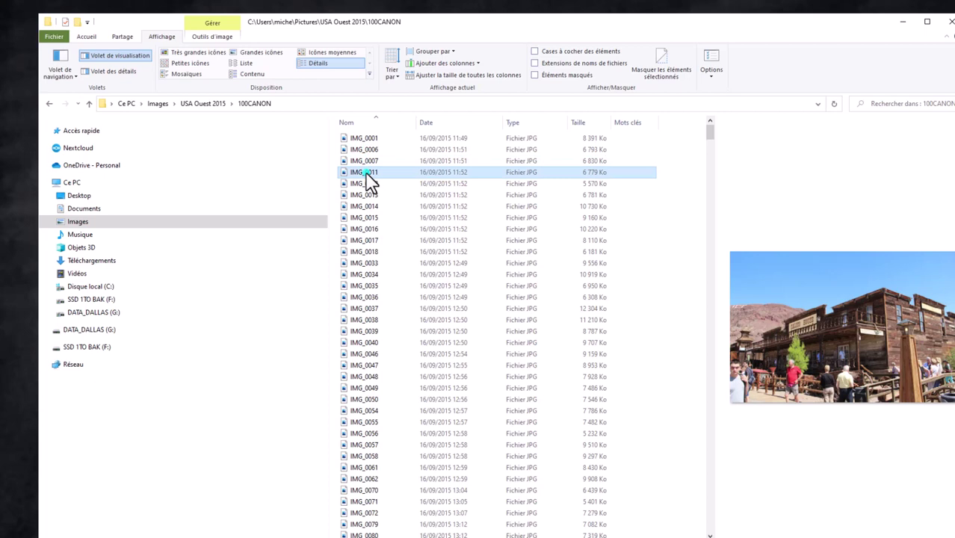
left_click(367, 185)
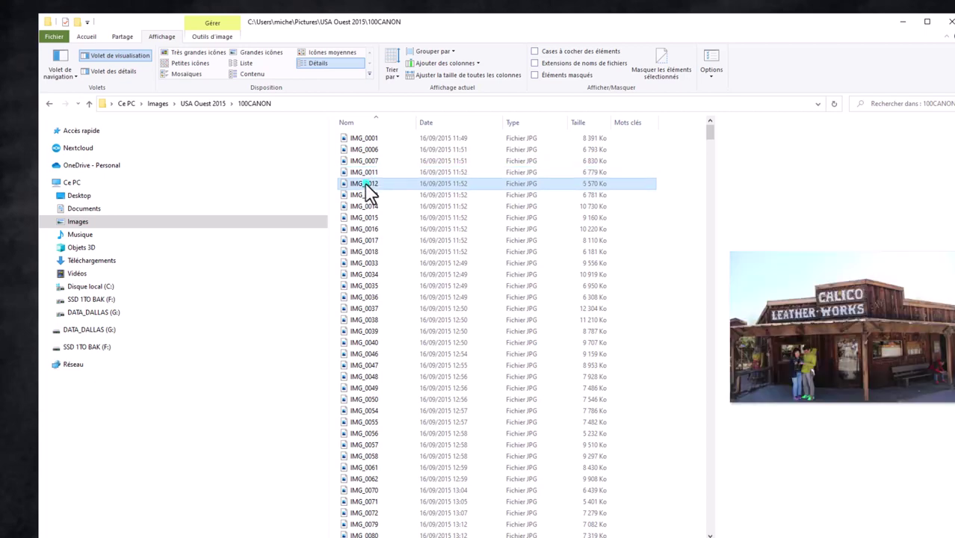
Open IMG_0001 in the photo viewer to see it larger, and close the viewer
left_click(360, 139)
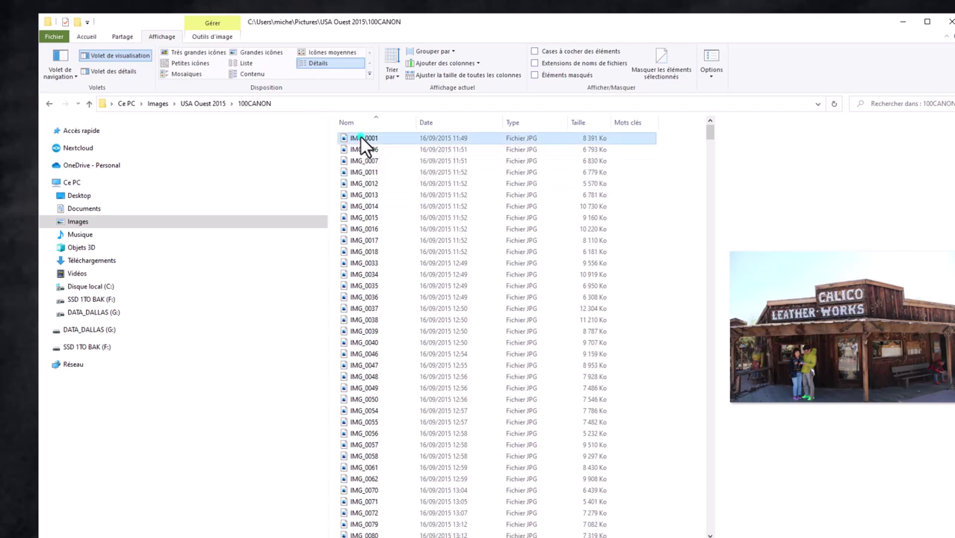
double_click(362, 142)
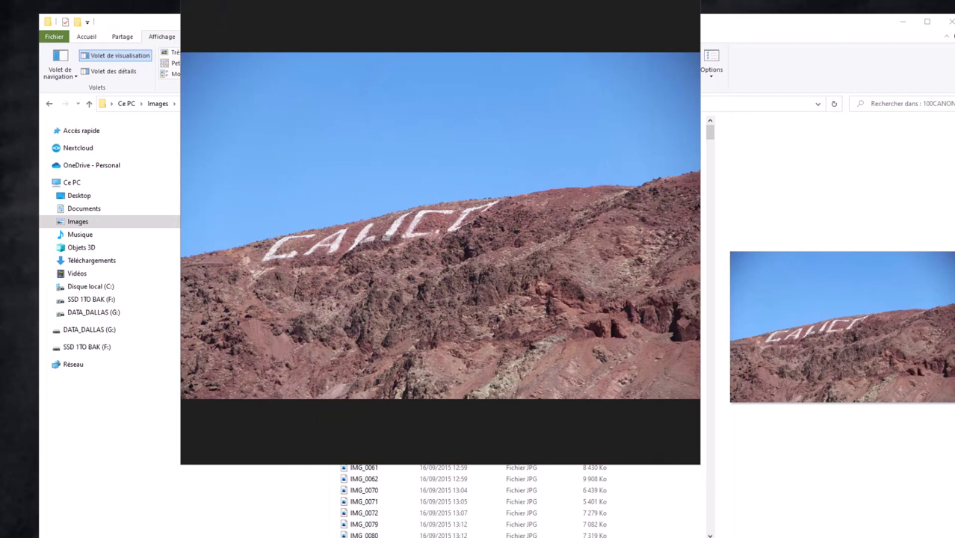
key("Escape")
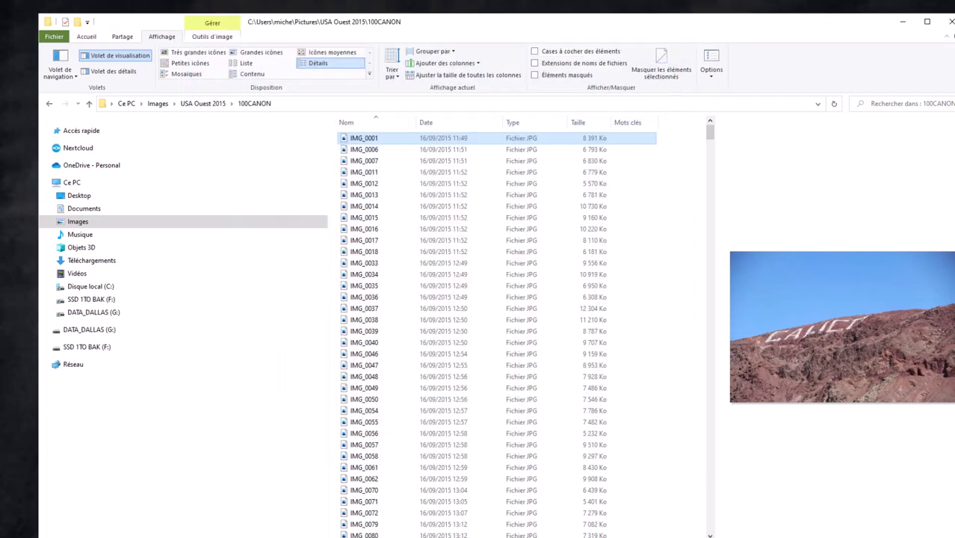
Switch the 100CANON photos to the Contenu layout and look through the available layouts
left_click(369, 75)
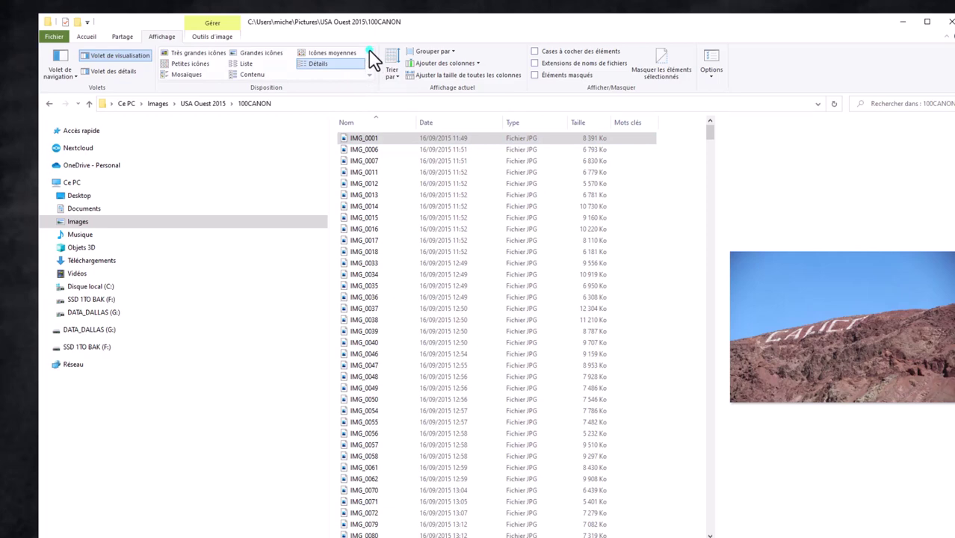
left_click(254, 74)
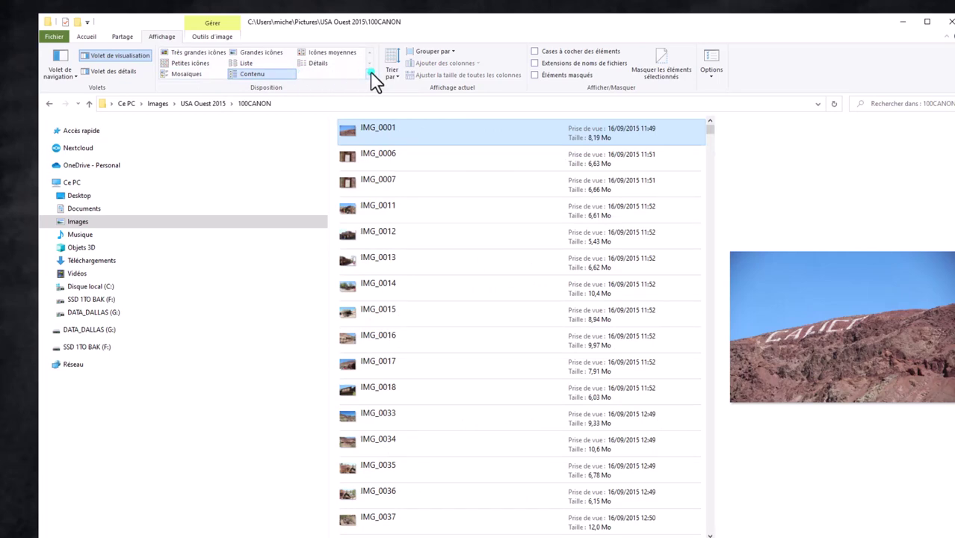
left_click(370, 73)
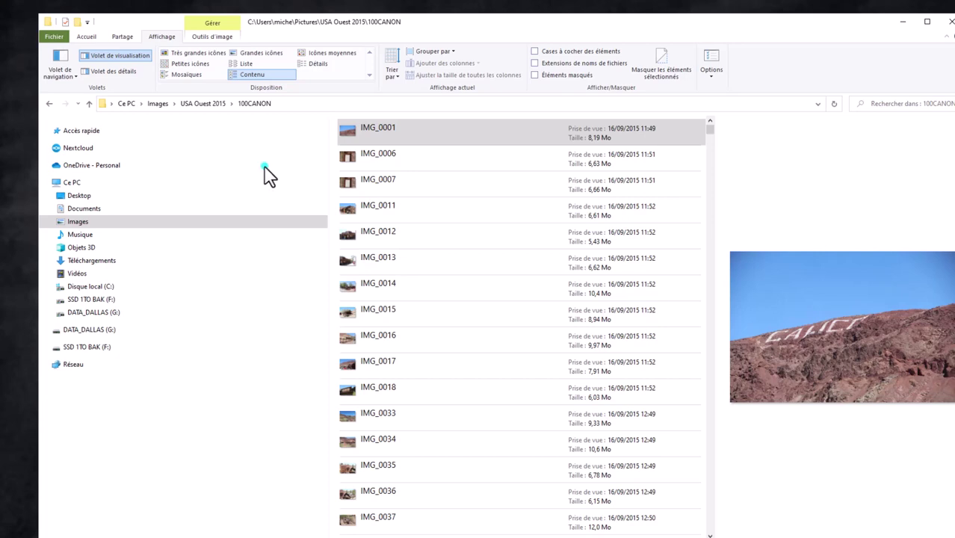
Open the Documents folder, compare its contents in the Mosaïques layout and return it to Liste
left_click(96, 216)
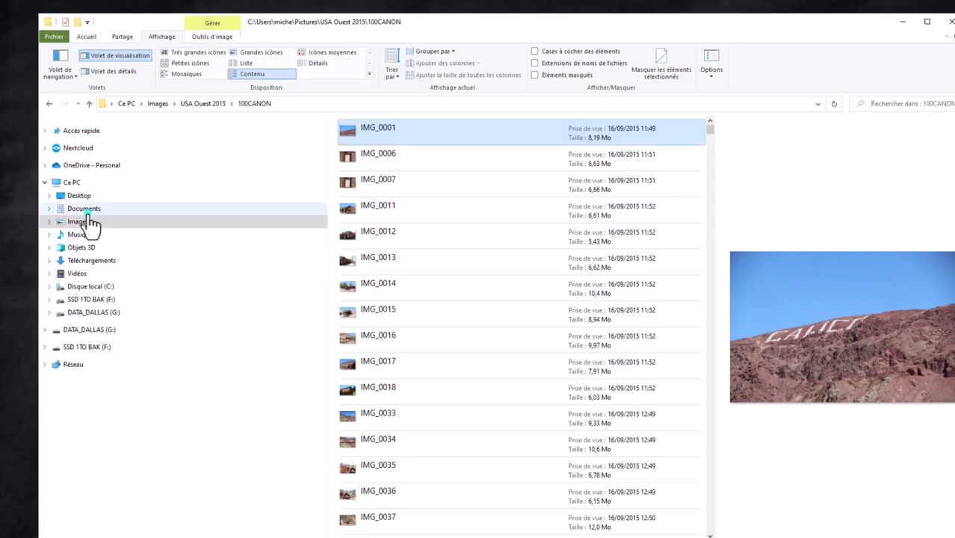
left_click(90, 215)
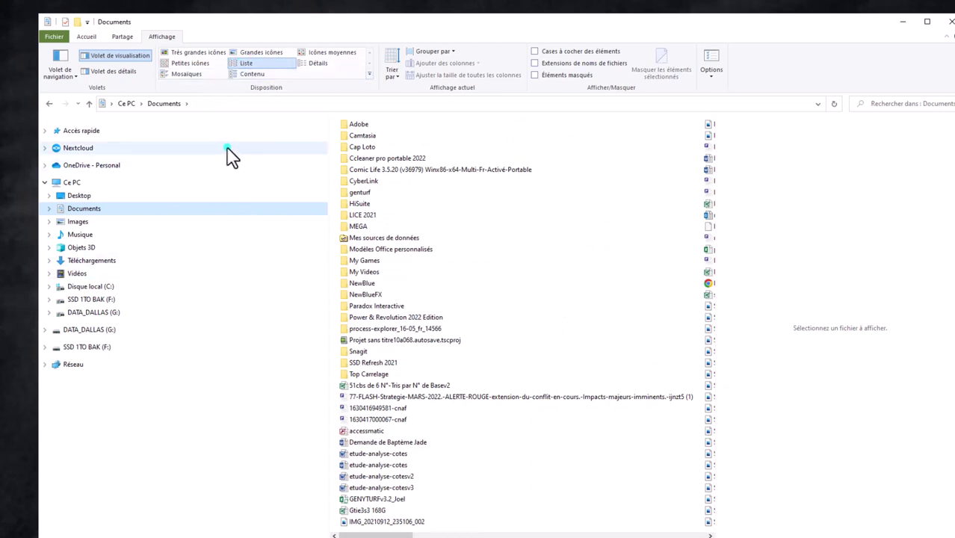
left_click(175, 74)
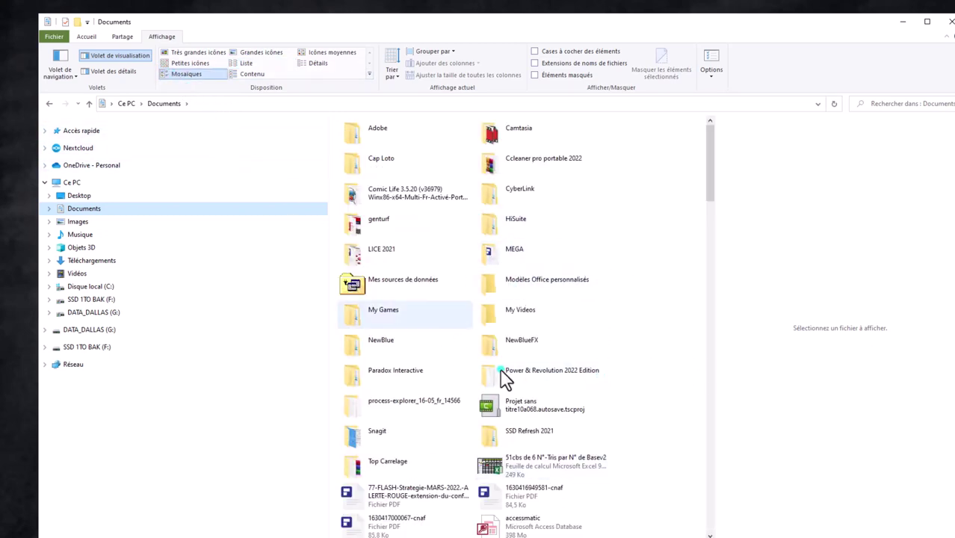
left_click(248, 66)
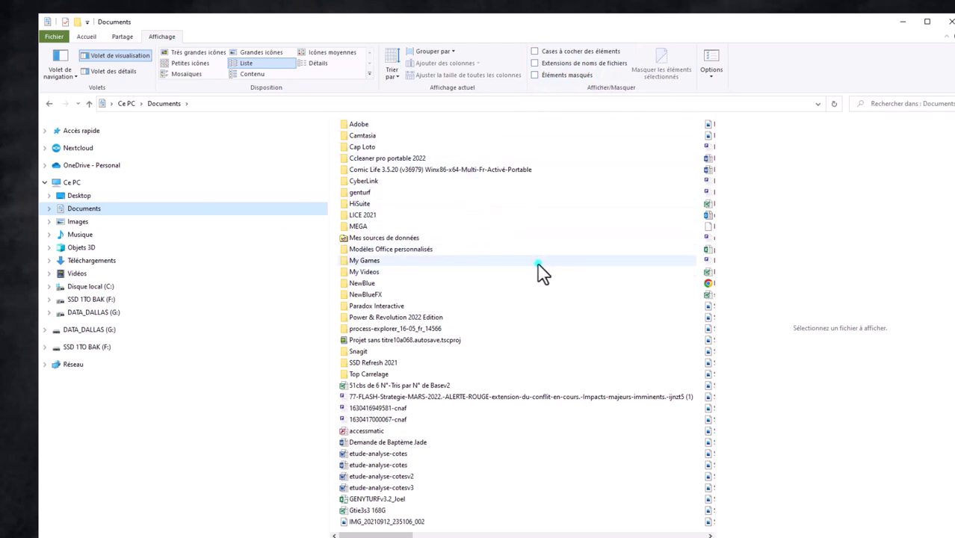
mouse_move(541, 273)
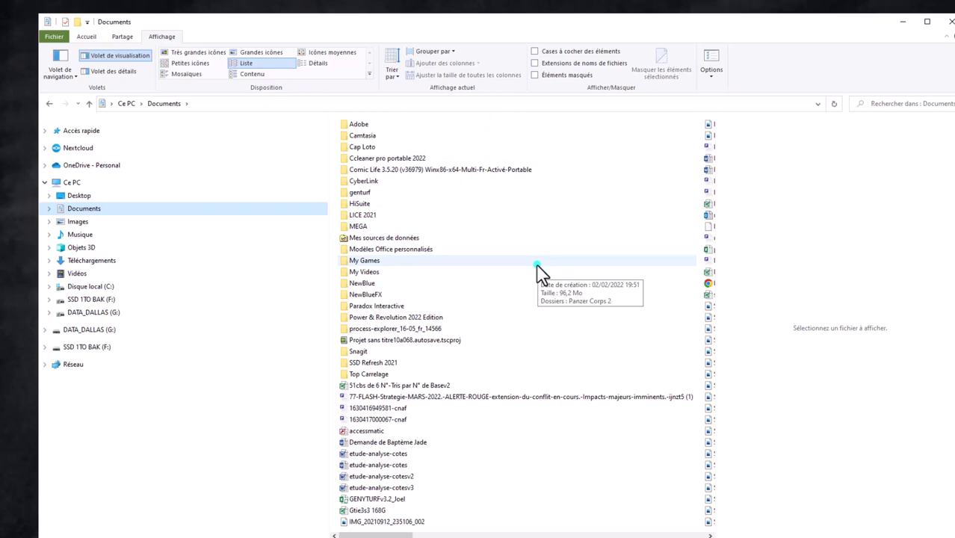